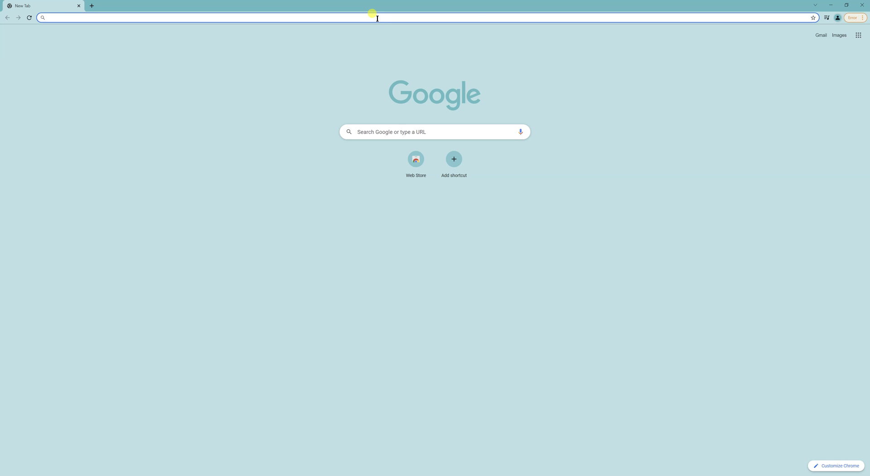
Search Google for 'metamask', clearing the stray characters from the search box first.
{"action": "left_click", "coordinate": [381, 132]}
{"action": "type", "text": ",e"}
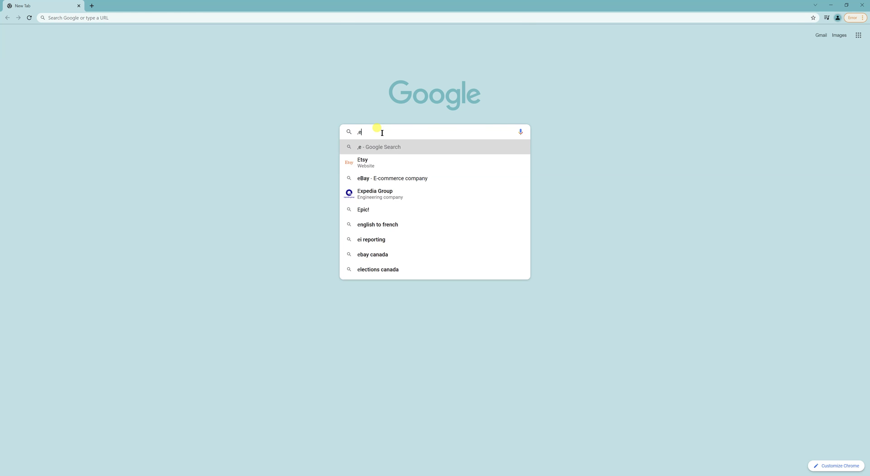
{"action": "key", "text": "BackSpace"}
{"action": "key", "text": "BackSpace"}
{"action": "type", "text": "metamask"}
{"action": "key", "text": "Return"}
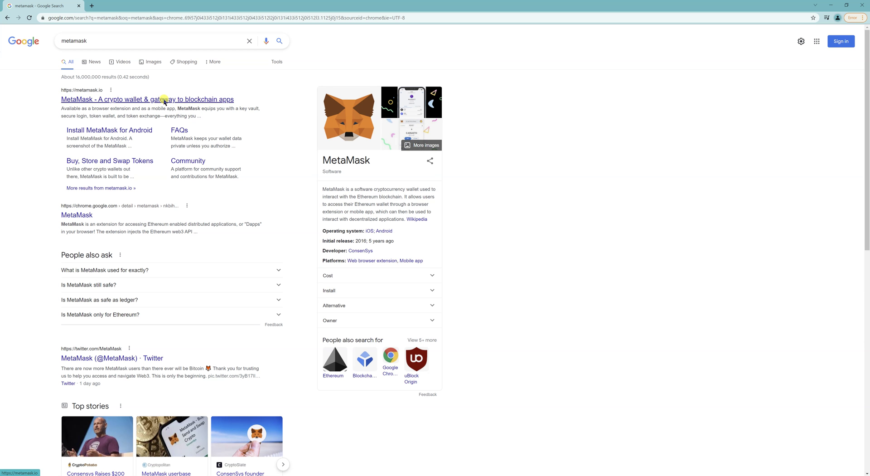
Install the MetaMask extension via metamask.io's Download link and the Chrome Web Store's Add to Chrome.
{"action": "left_click", "coordinate": [165, 99]}
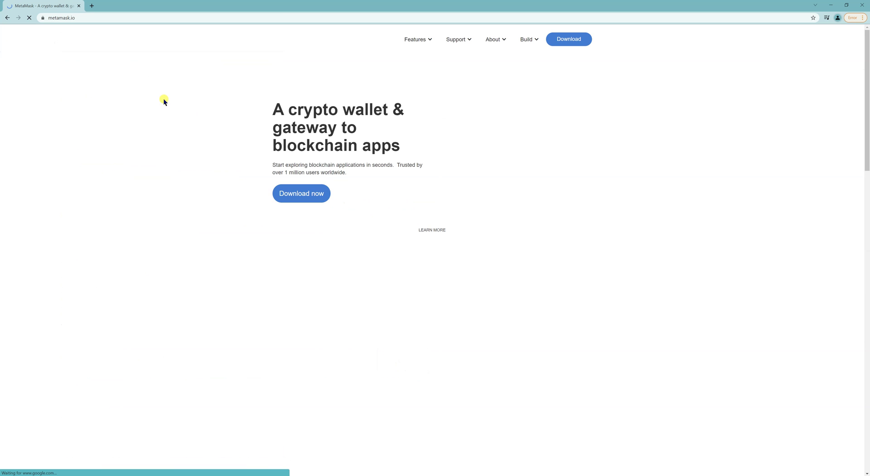
{"action": "left_click", "coordinate": [574, 40]}
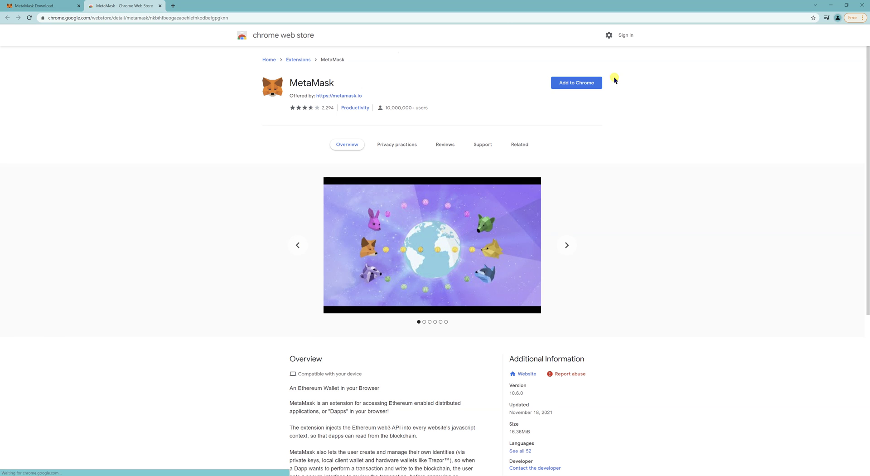
{"action": "left_click", "coordinate": [591, 84]}
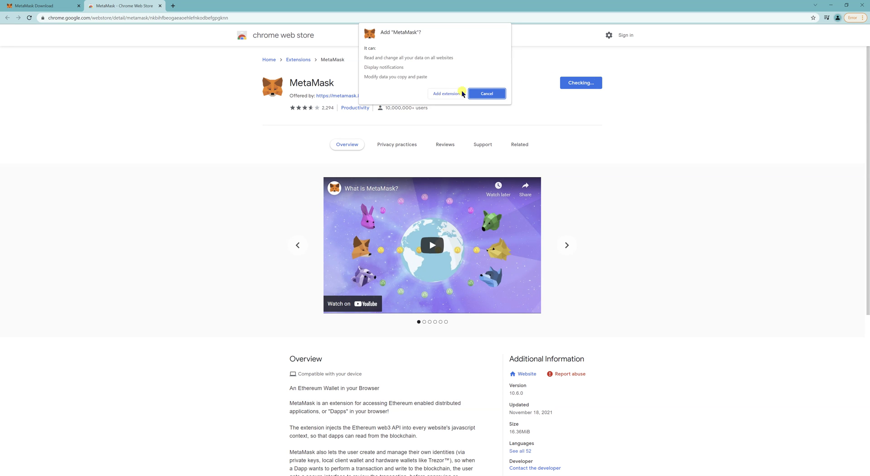
{"action": "left_click", "coordinate": [448, 94]}
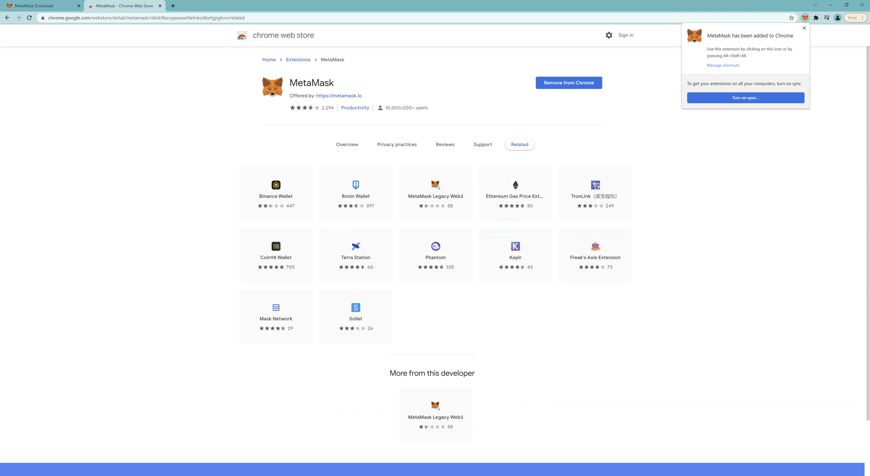
Open a blank Notepad, then return to MetaMask's welcome page and choose Get Started.
{"action": "key", "text": "super"}
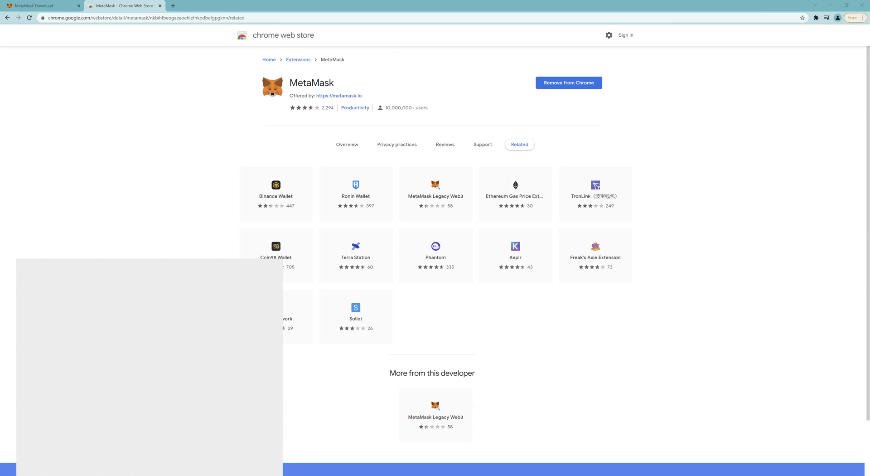
{"action": "type", "text": "note"}
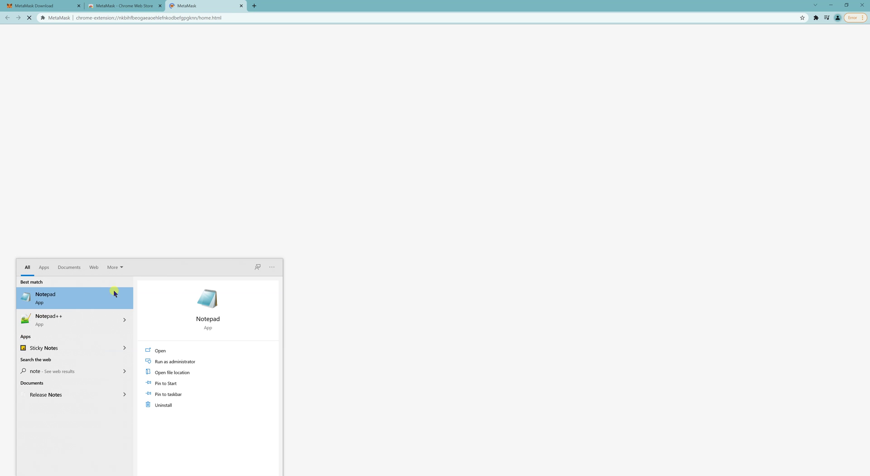
{"action": "left_click", "coordinate": [91, 291]}
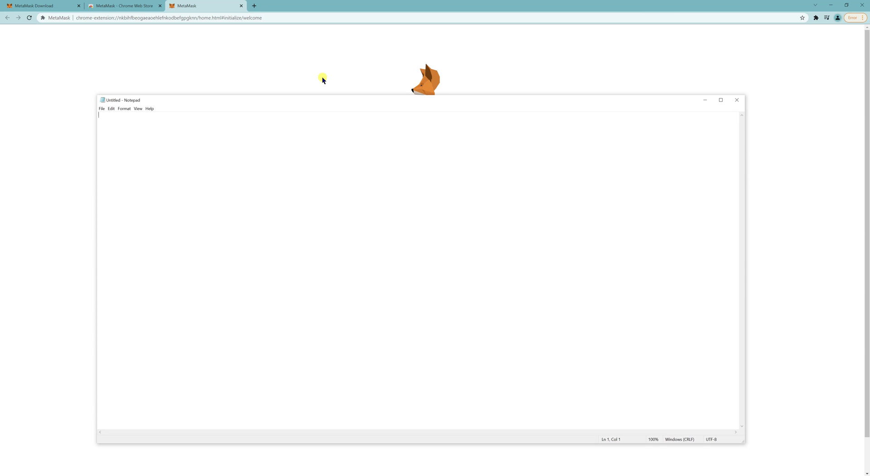
{"action": "left_click", "coordinate": [282, 74]}
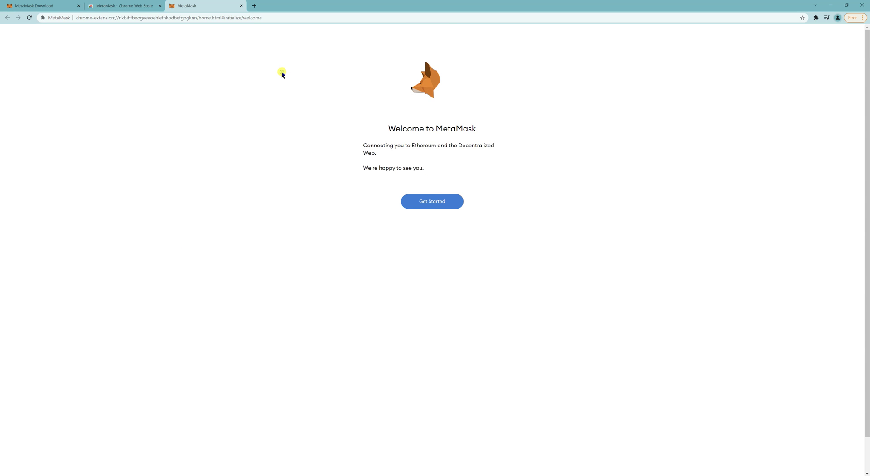
{"action": "left_click", "coordinate": [438, 202]}
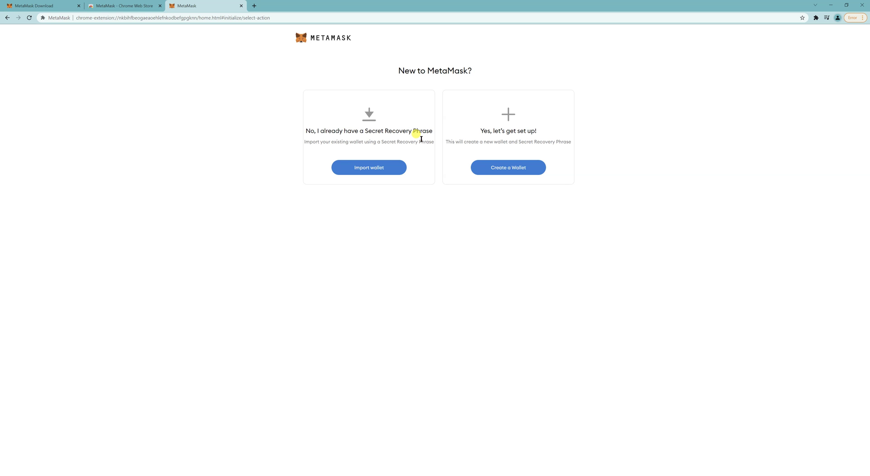
Choose Create a Wallet, agree to usage data, enter and confirm a password, and accept the Terms of Use.
{"action": "left_click", "coordinate": [508, 168]}
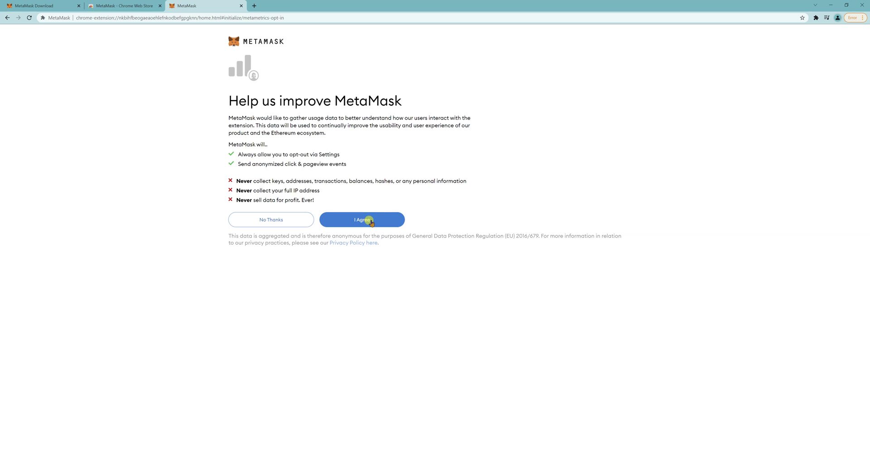
{"action": "left_click", "coordinate": [370, 220]}
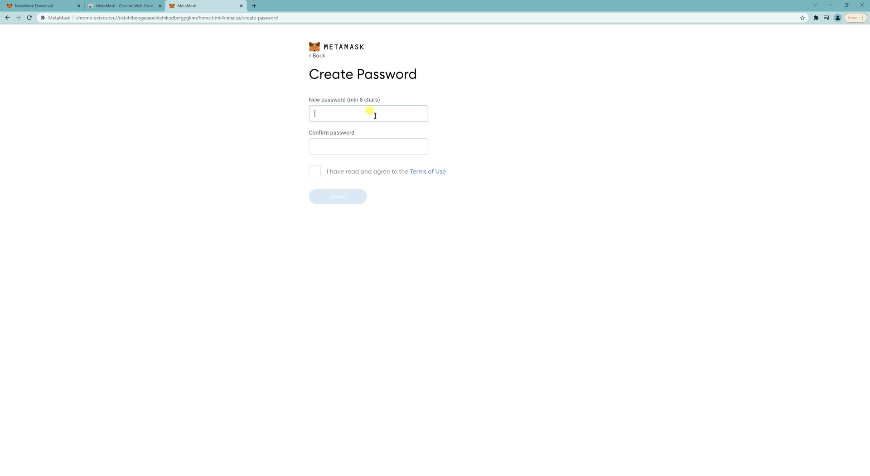
{"action": "type", "text": "abc"}
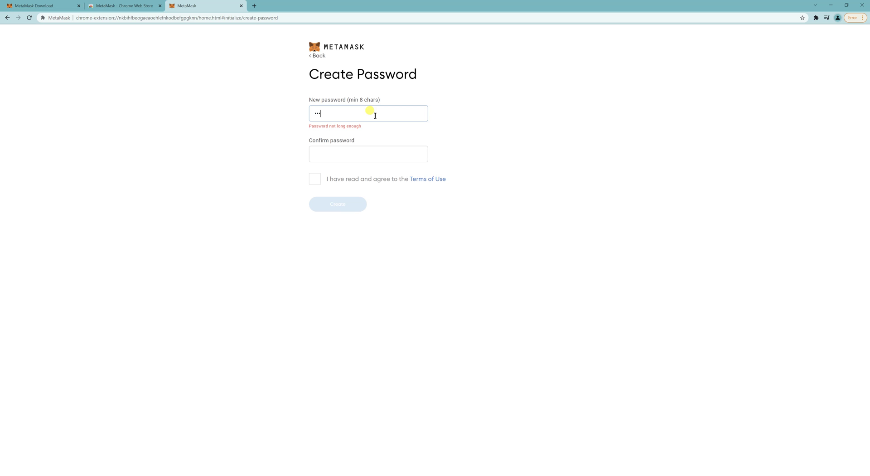
{"action": "type", "text": "defghi"}
{"action": "key", "text": "Tab"}
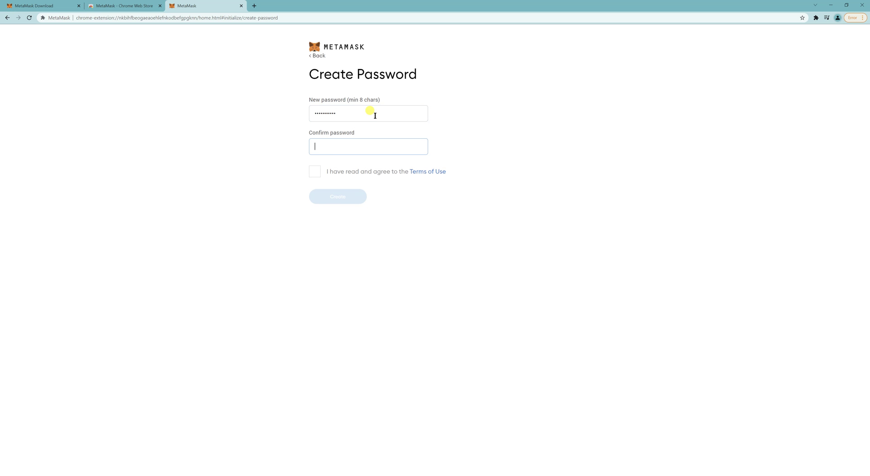
{"action": "type", "text": "abcdefghijk"}
{"action": "left_click", "coordinate": [317, 168]}
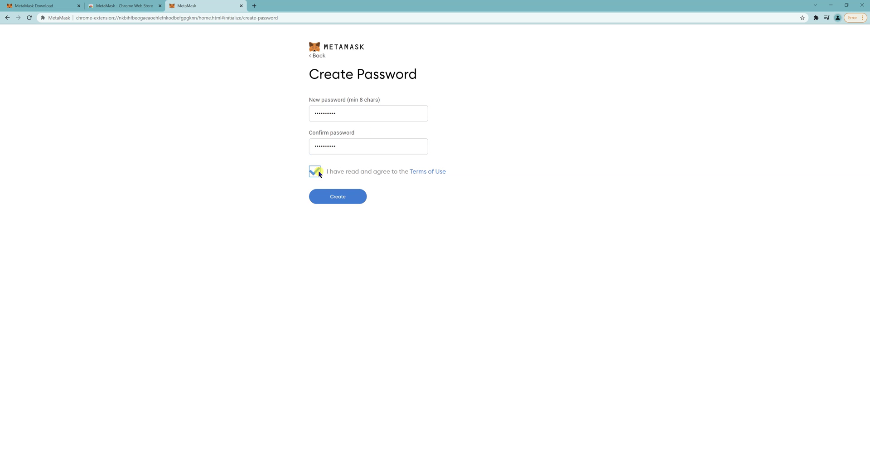
{"action": "left_click", "coordinate": [337, 197]}
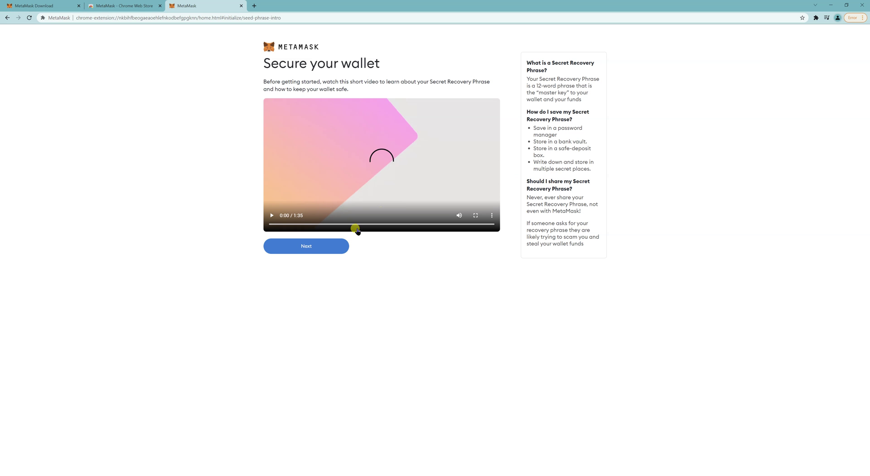
Reveal the secret recovery phrase and select all twelve words.
{"action": "left_click", "coordinate": [337, 248]}
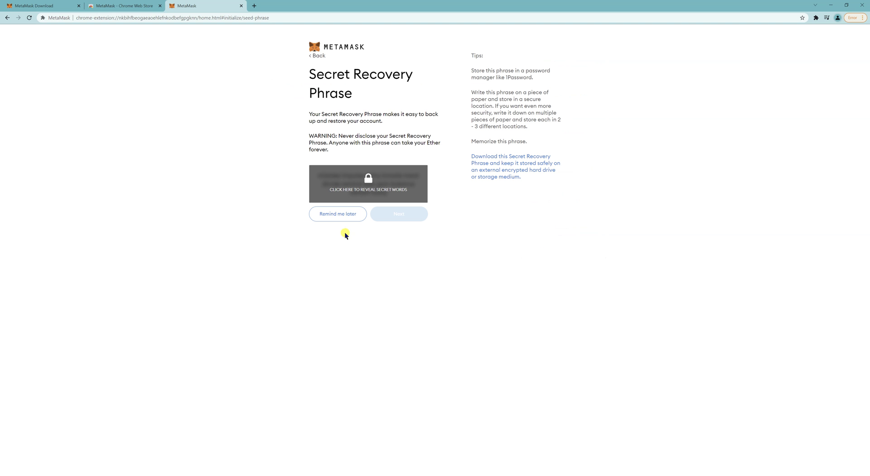
{"action": "left_click", "coordinate": [368, 191]}
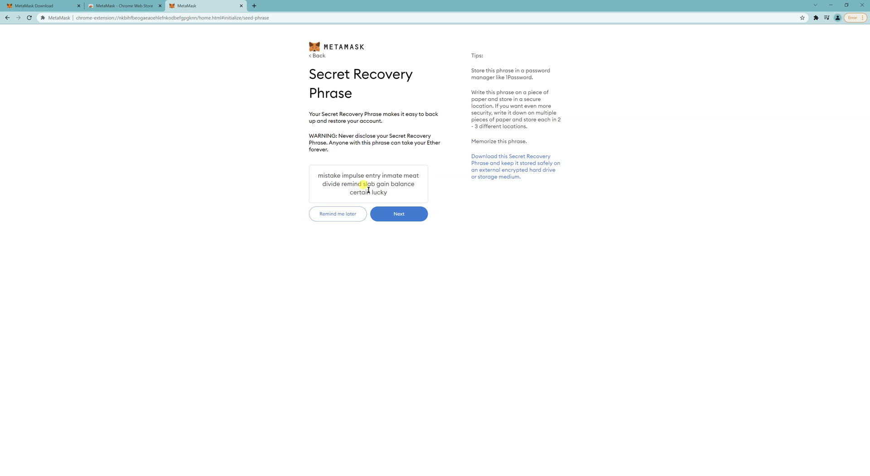
{"action": "triple_click", "coordinate": [369, 190]}
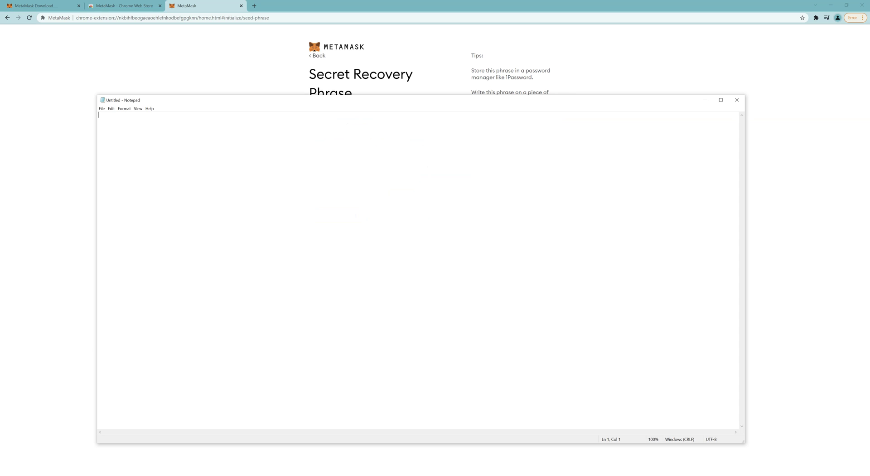
Paste the recovery phrase into Notepad, then return to MetaMask and continue.
{"action": "key", "text": "ctrl+v"}
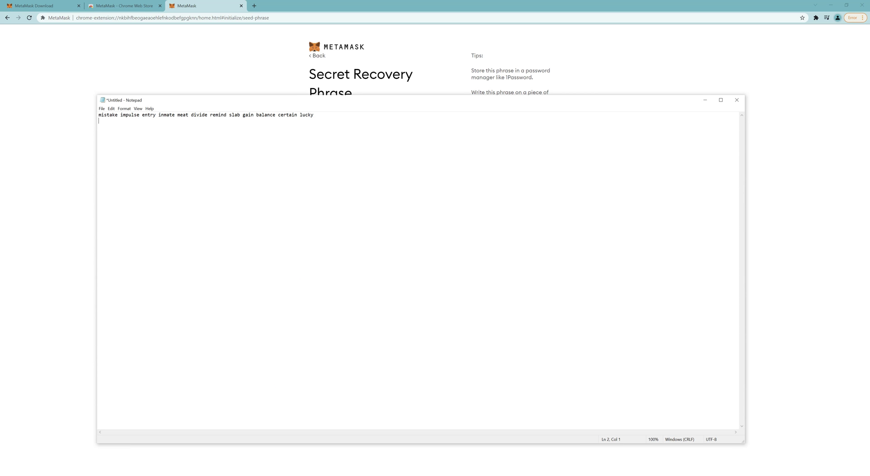
{"action": "key", "text": "alt+Tab"}
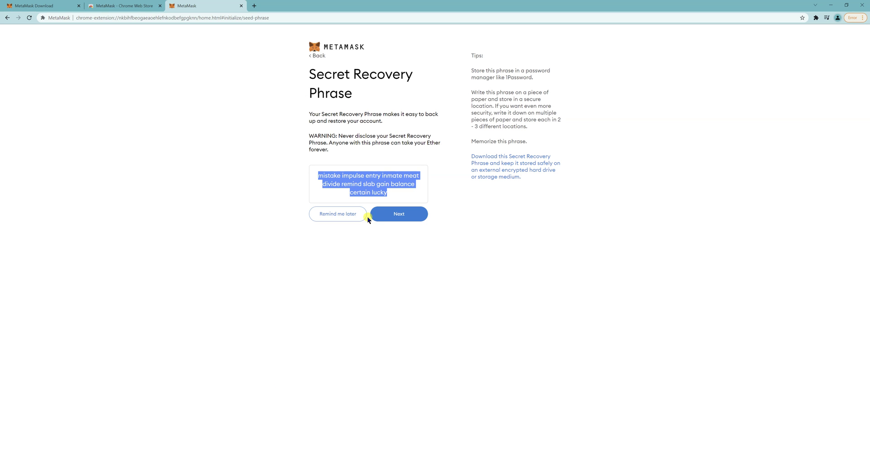
{"action": "key", "text": "alt+Tab"}
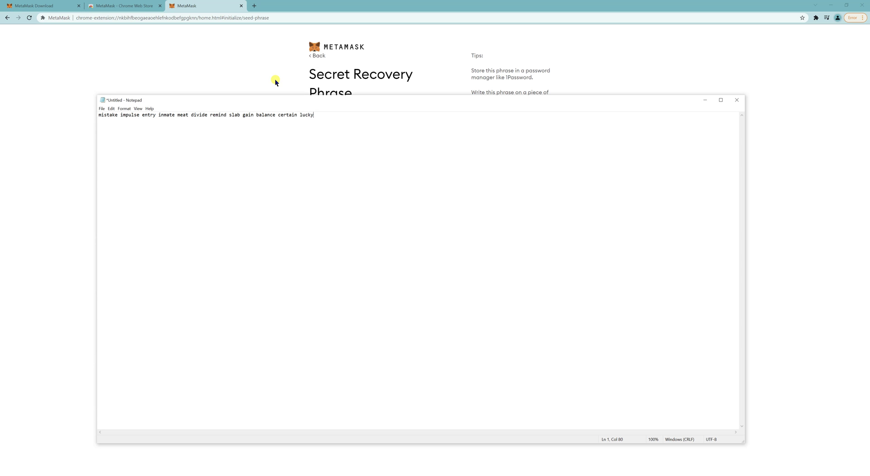
{"action": "left_click", "coordinate": [272, 58]}
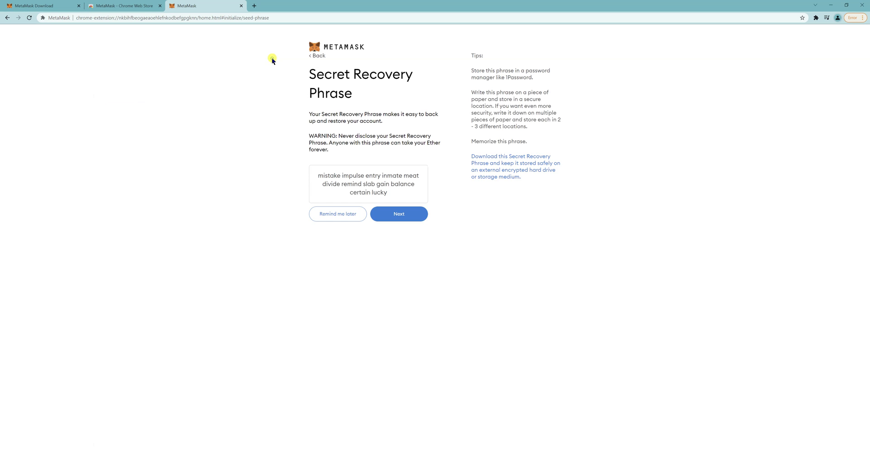
{"action": "left_click", "coordinate": [420, 212]}
Enter the first six recovery words in order, checking them against the Notepad copy.
{"action": "left_click", "coordinate": [412, 217]}
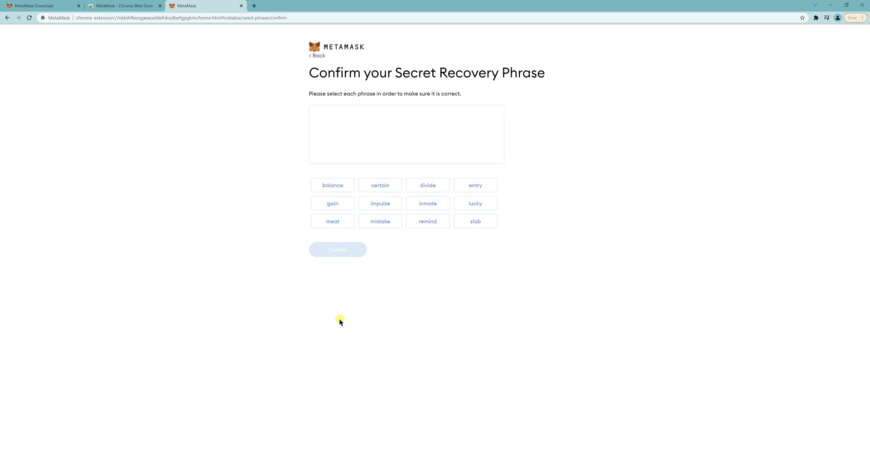
{"action": "key", "text": "alt+Tab"}
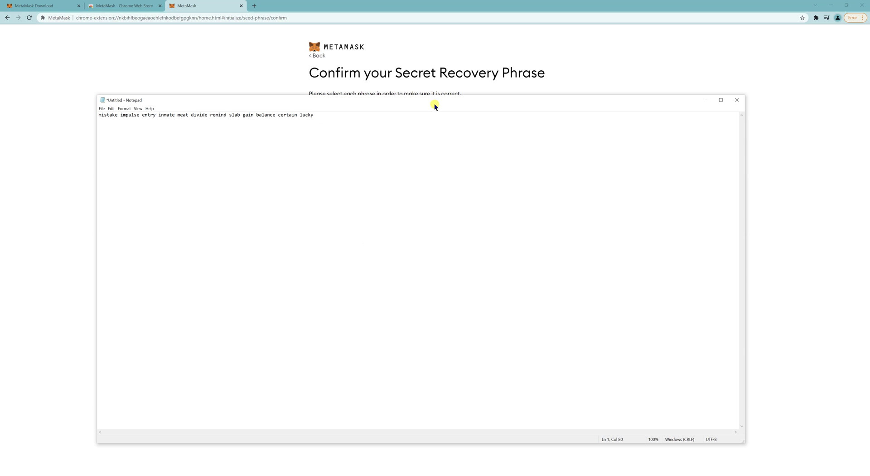
{"action": "left_click", "coordinate": [255, 69]}
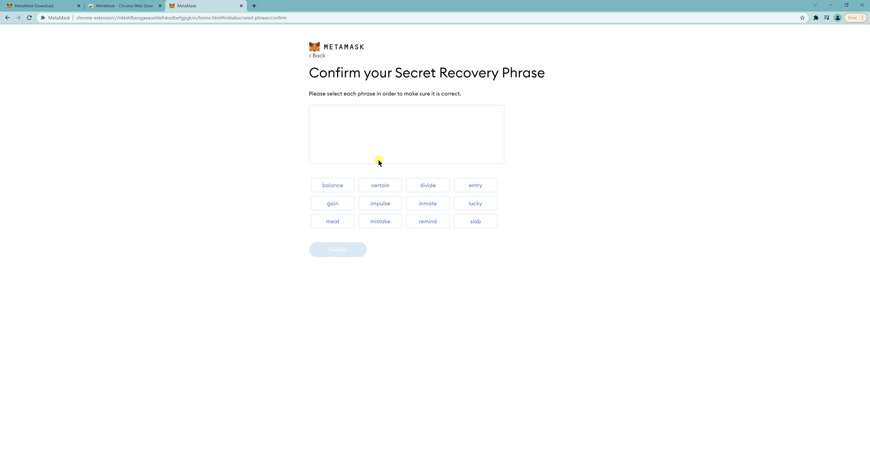
{"action": "left_click", "coordinate": [389, 222]}
{"action": "left_click", "coordinate": [386, 204]}
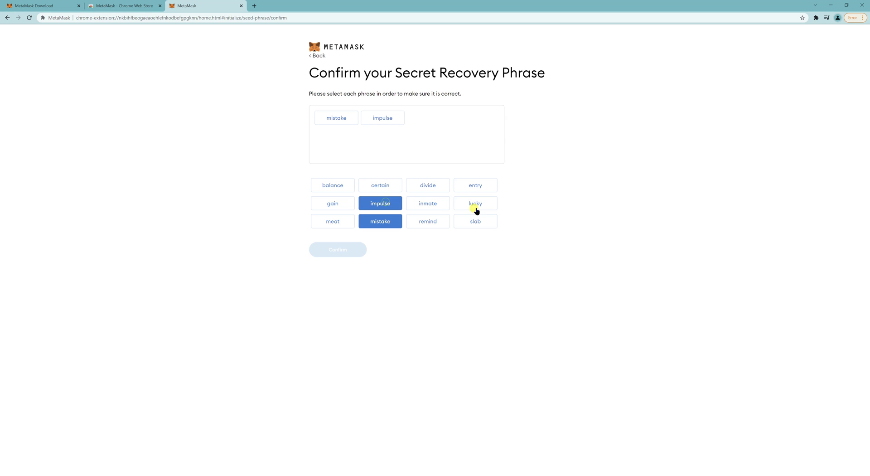
{"action": "left_click", "coordinate": [482, 185]}
{"action": "key", "text": "alt+Tab"}
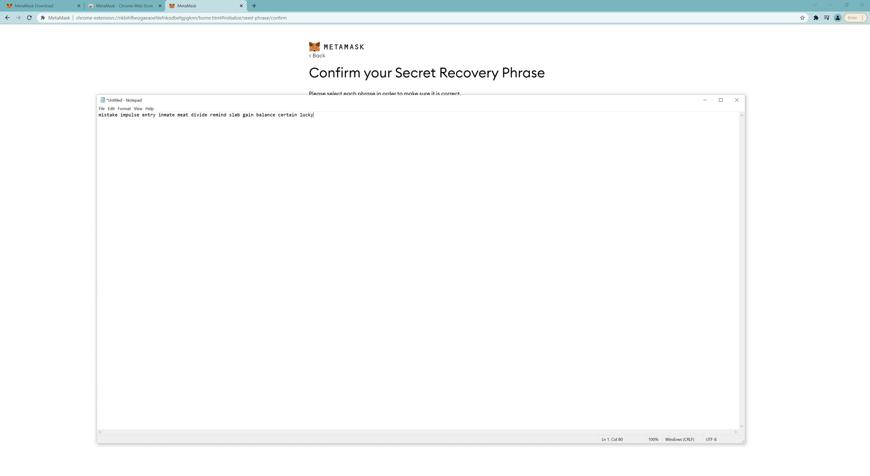
{"action": "key", "text": "alt+Tab"}
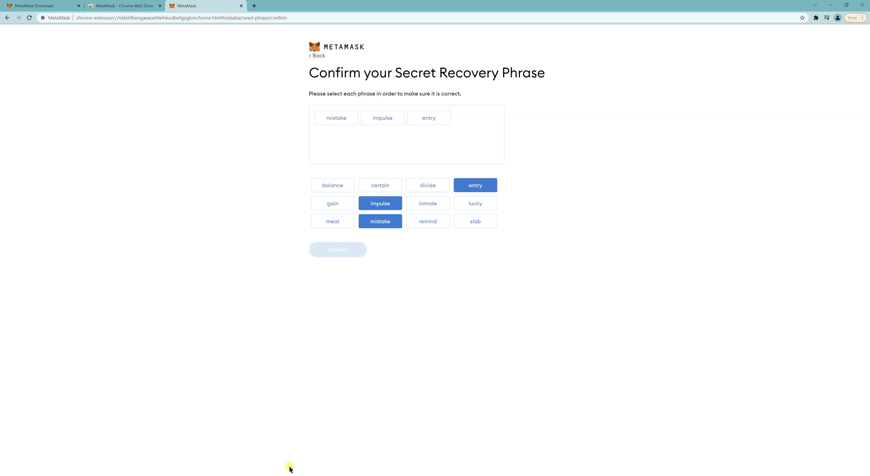
{"action": "left_click", "coordinate": [432, 208]}
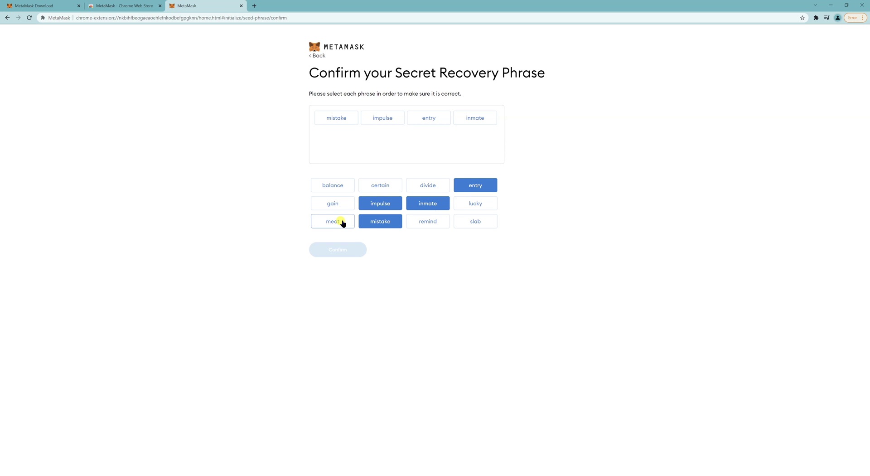
{"action": "left_click", "coordinate": [340, 222]}
{"action": "left_click", "coordinate": [429, 186]}
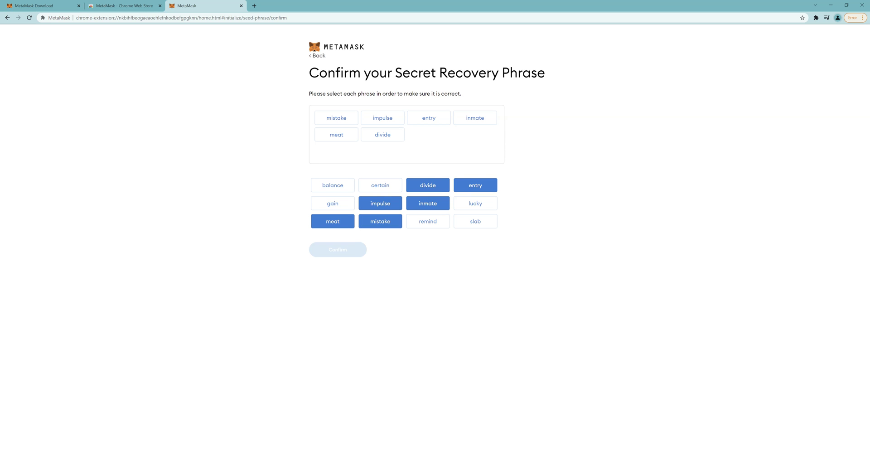
Enter the remaining six recovery words in order and confirm the completed phrase.
{"action": "key", "text": "alt+Tab"}
{"action": "key", "text": "alt+Tab"}
{"action": "left_click", "coordinate": [435, 223]}
{"action": "left_click", "coordinate": [472, 222]}
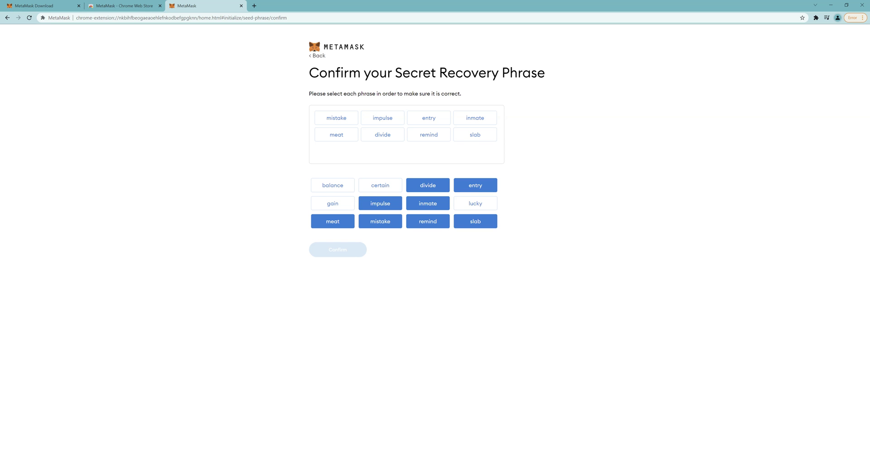
{"action": "key", "text": "alt+Tab"}
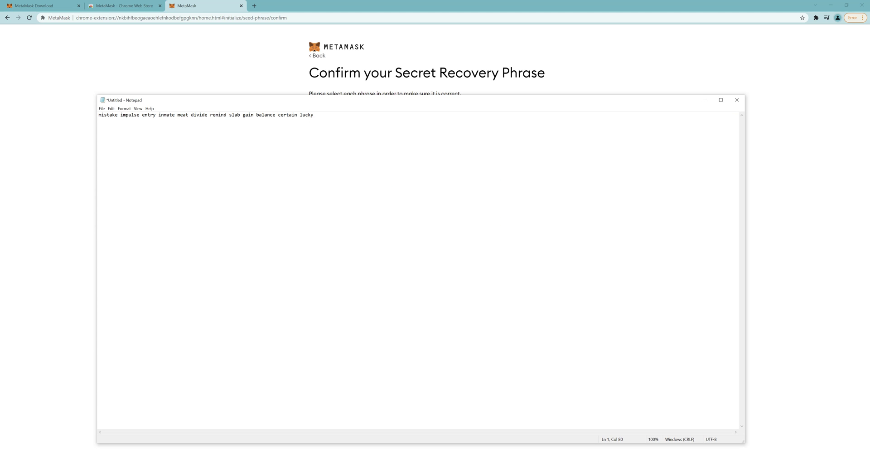
{"action": "key", "text": "alt+Tab"}
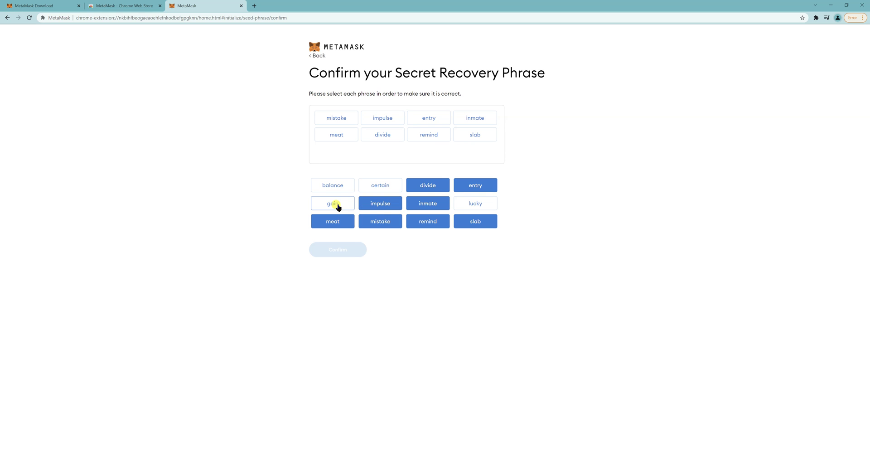
{"action": "left_click", "coordinate": [337, 206]}
{"action": "left_click", "coordinate": [334, 182]}
{"action": "left_click", "coordinate": [373, 187]}
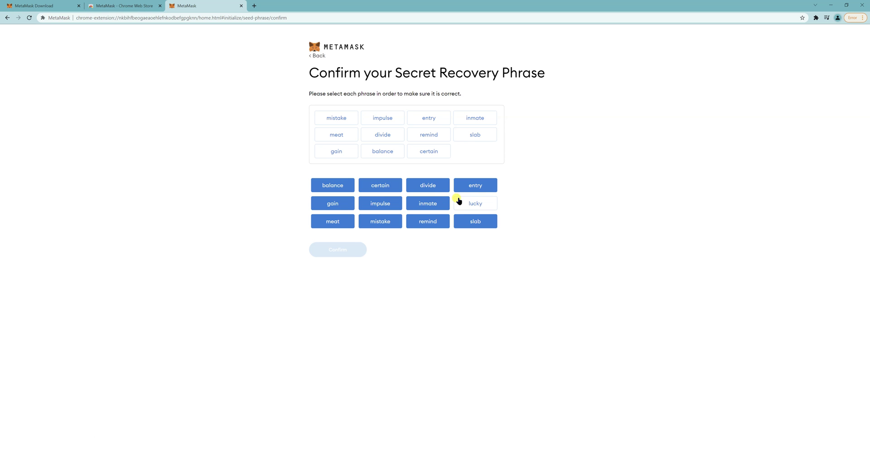
{"action": "left_click", "coordinate": [473, 203]}
{"action": "left_click", "coordinate": [356, 249]}
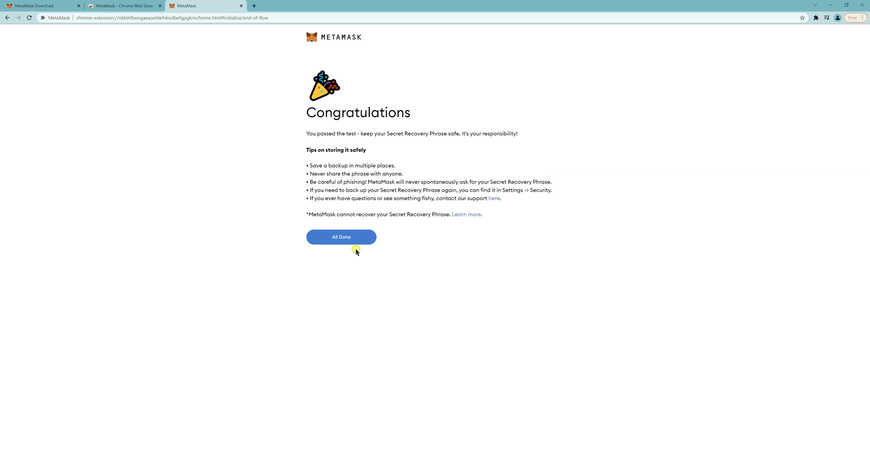
Finish setup, pin MetaMask to Chrome's toolbar, and view Account 1's empty Activity tab.
{"action": "left_click", "coordinate": [344, 236]}
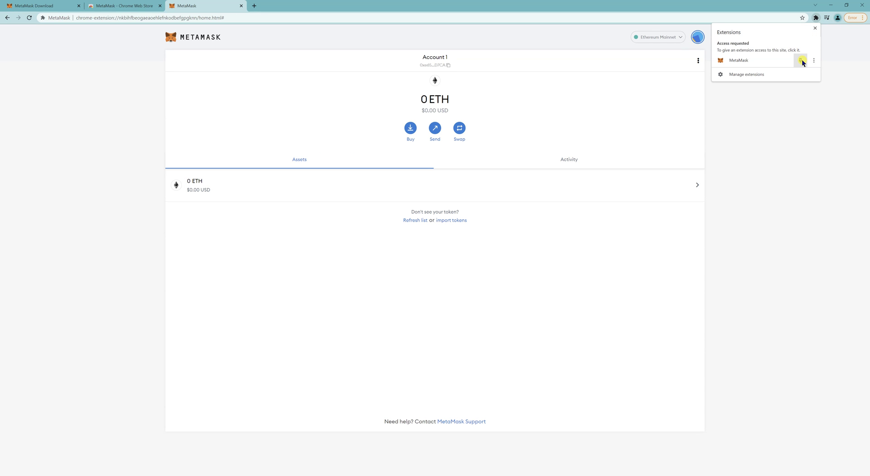
{"action": "left_click", "coordinate": [801, 60]}
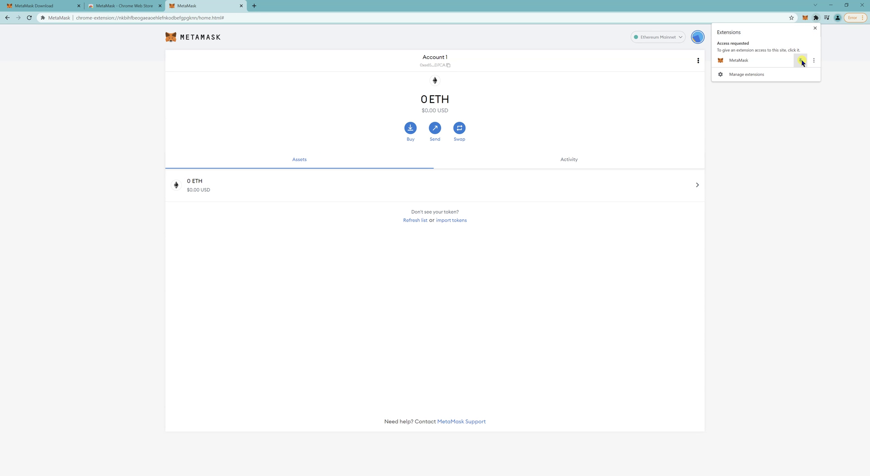
{"action": "left_click", "coordinate": [805, 18]}
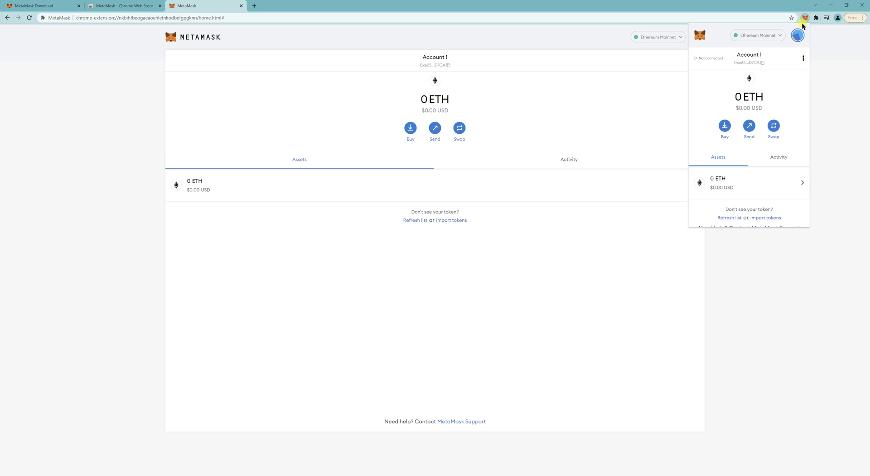
{"action": "left_click", "coordinate": [779, 156]}
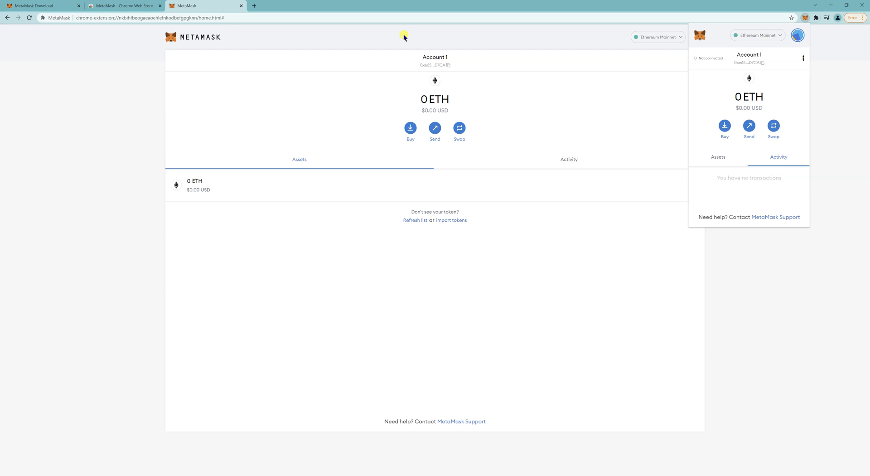
Close the Download and Web Store tabs and load play.pegaxy.io.
{"action": "left_click", "coordinate": [79, 6]}
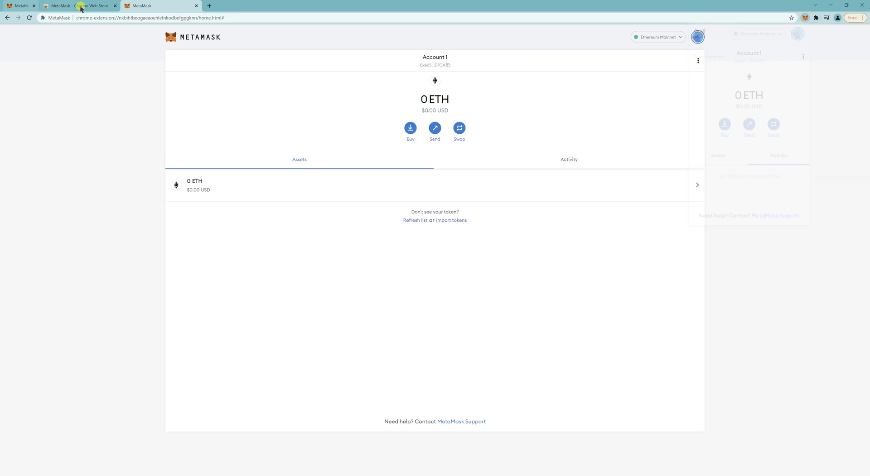
{"action": "left_click", "coordinate": [80, 6]}
{"action": "left_click", "coordinate": [102, 18]}
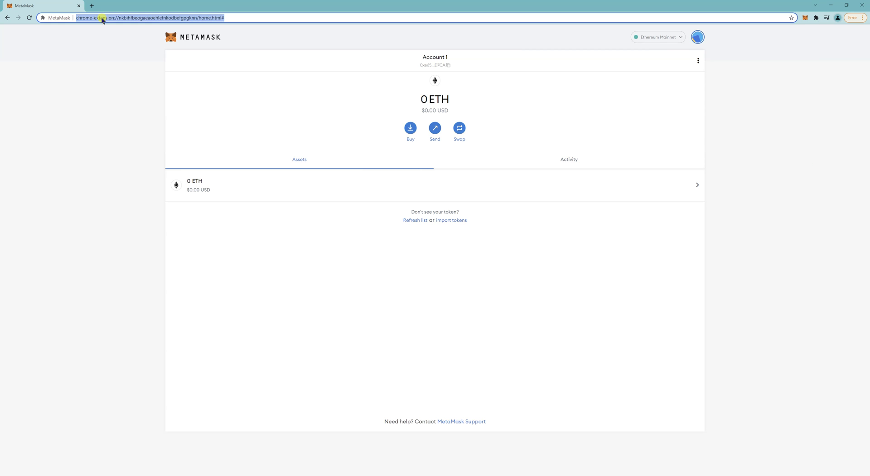
{"action": "type", "text": "play."}
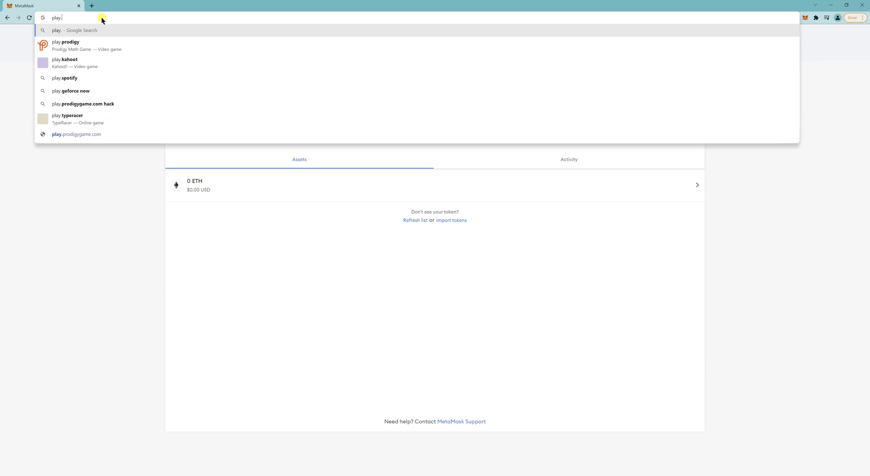
{"action": "type", "text": "pegaxy.io"}
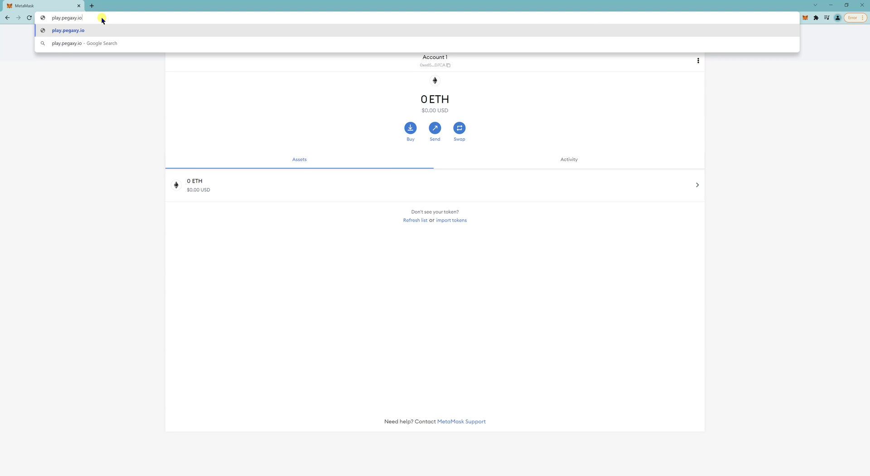
{"action": "key", "text": "Return"}
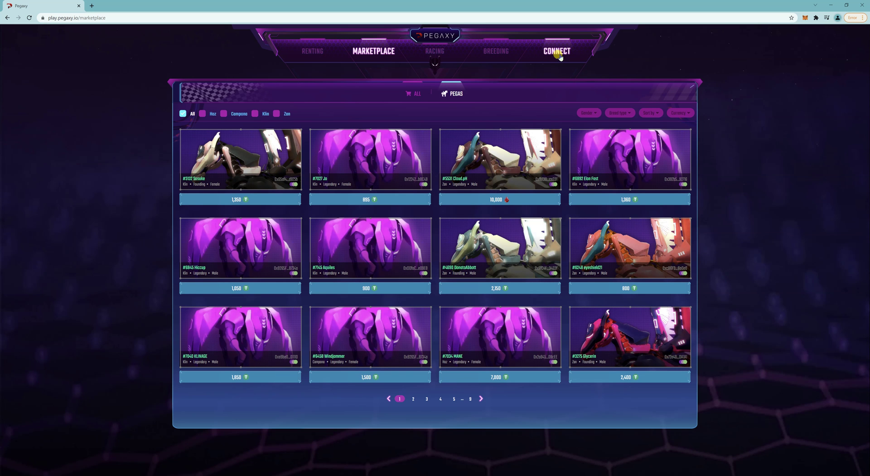
Connect MetaMask on Pegaxy, then approve adding Polygon MainNet and switch to it.
{"action": "left_click", "coordinate": [558, 53]}
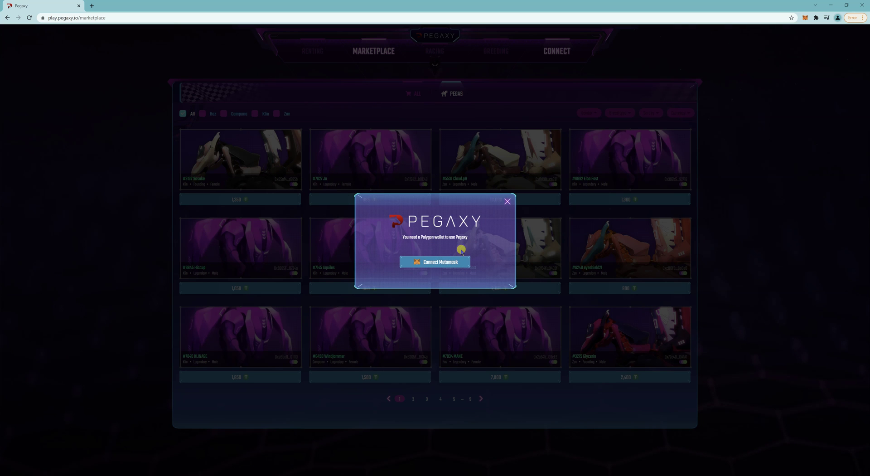
{"action": "left_click", "coordinate": [447, 261]}
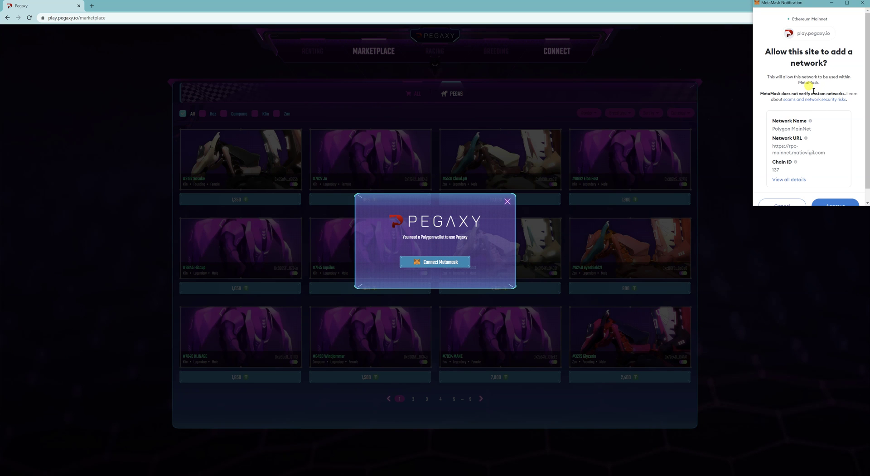
{"action": "scroll", "coordinate": [814, 91], "scroll_direction": "down", "scroll_amount": 1}
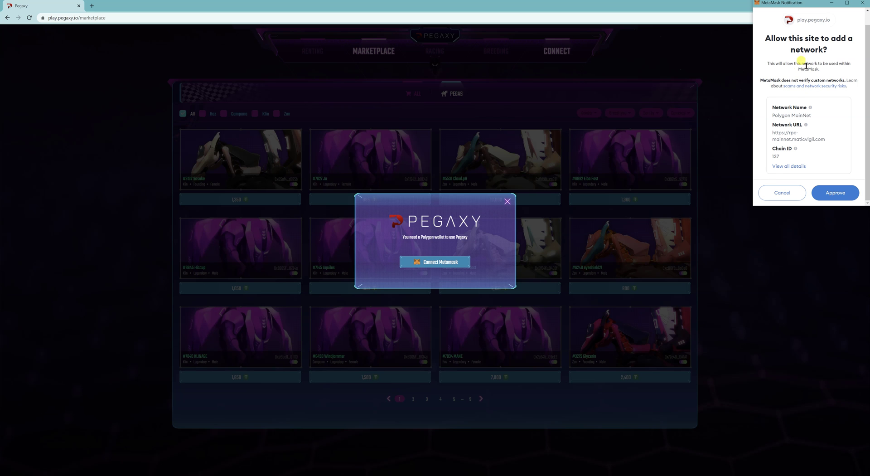
{"action": "triple_click", "coordinate": [800, 114]}
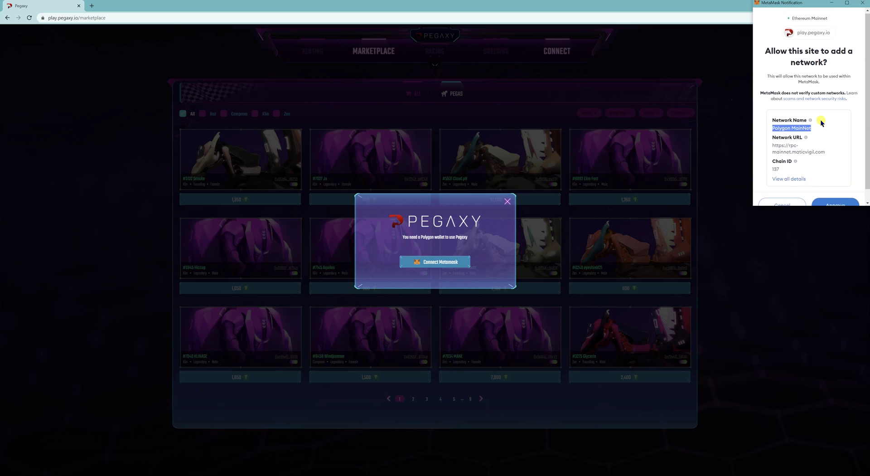
{"action": "left_click", "coordinate": [839, 197]}
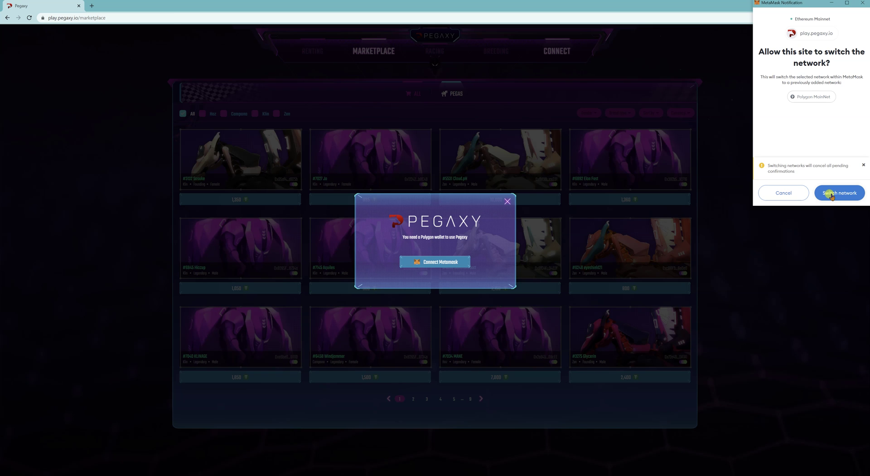
{"action": "left_click", "coordinate": [832, 195]}
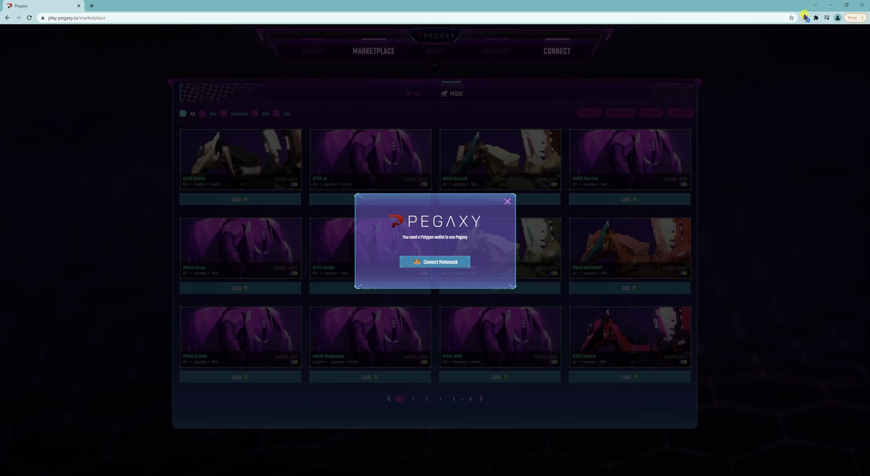
Approve Pegaxy's connection to Account 1, sign its login message, and copy Account 1's address.
{"action": "left_click", "coordinate": [805, 18]}
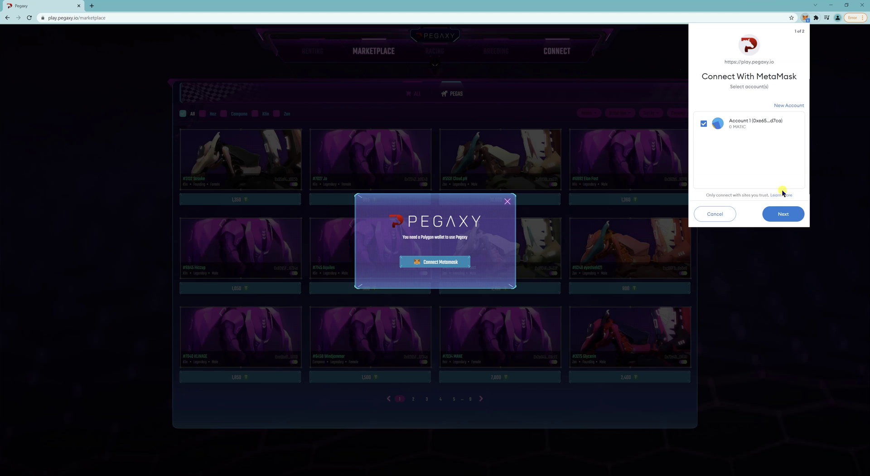
{"action": "left_click", "coordinate": [783, 214]}
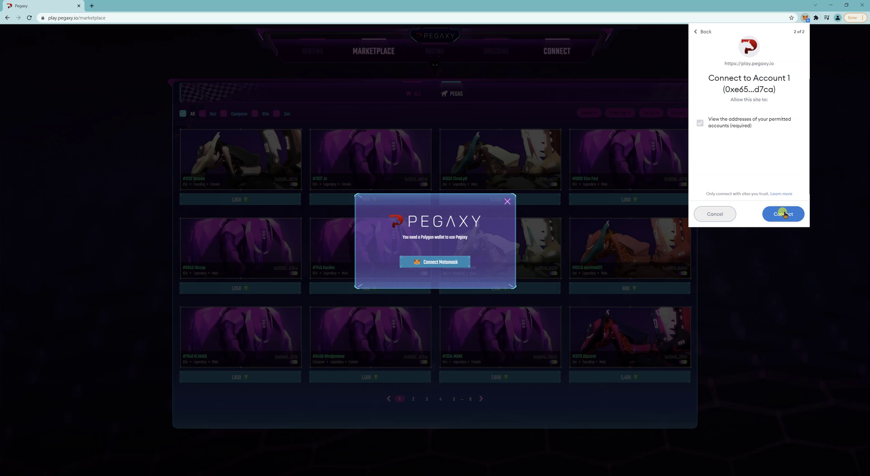
{"action": "left_click", "coordinate": [784, 213]}
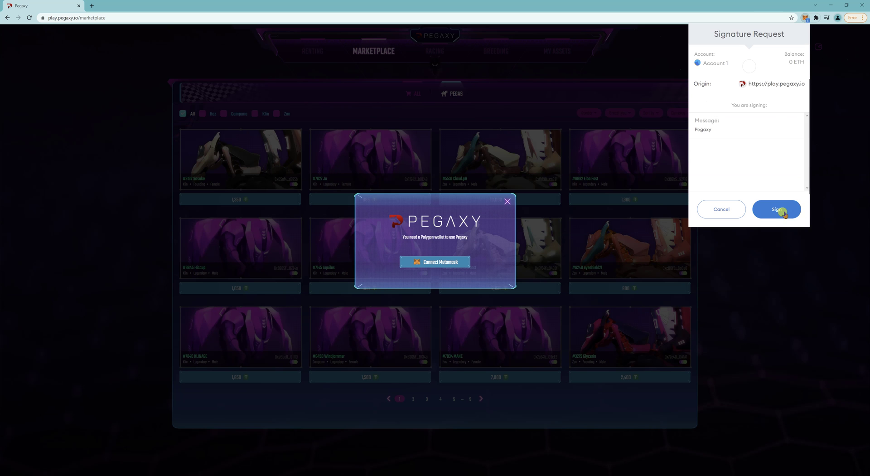
{"action": "left_click", "coordinate": [779, 210]}
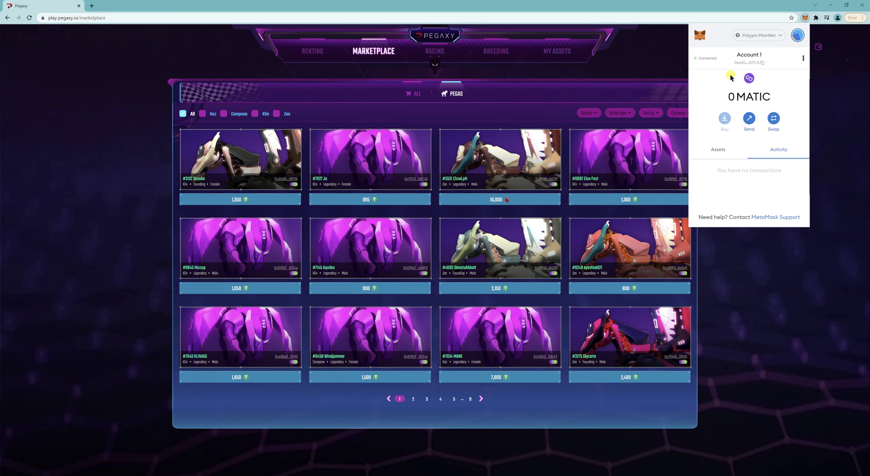
{"action": "left_click", "coordinate": [752, 62]}
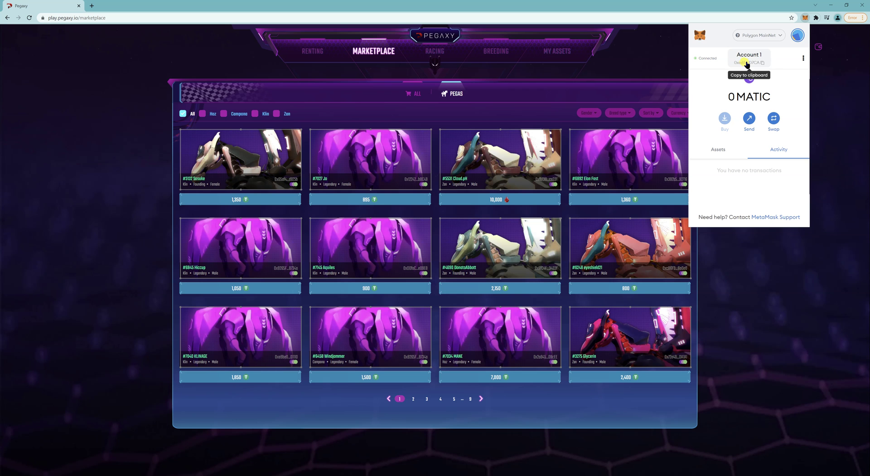
{"action": "left_click", "coordinate": [747, 65]}
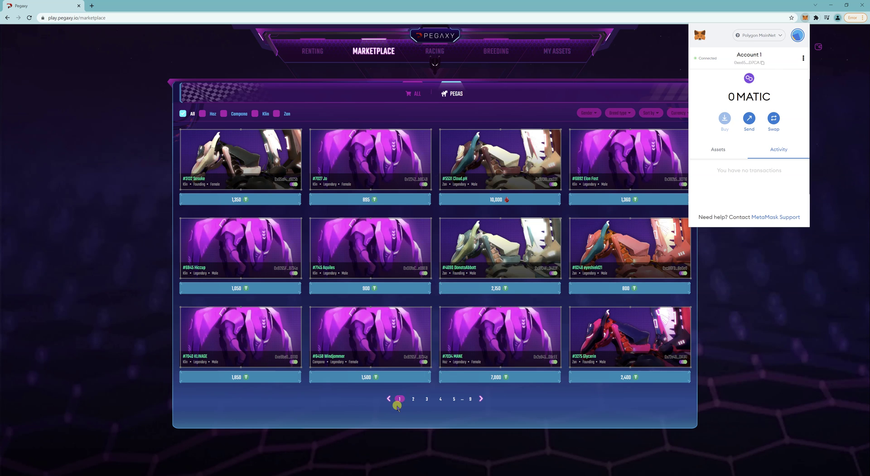
Paste the copied wallet address on a new line under the recovery phrase in Notepad, then minimize it.
{"action": "left_click", "coordinate": [285, 471]}
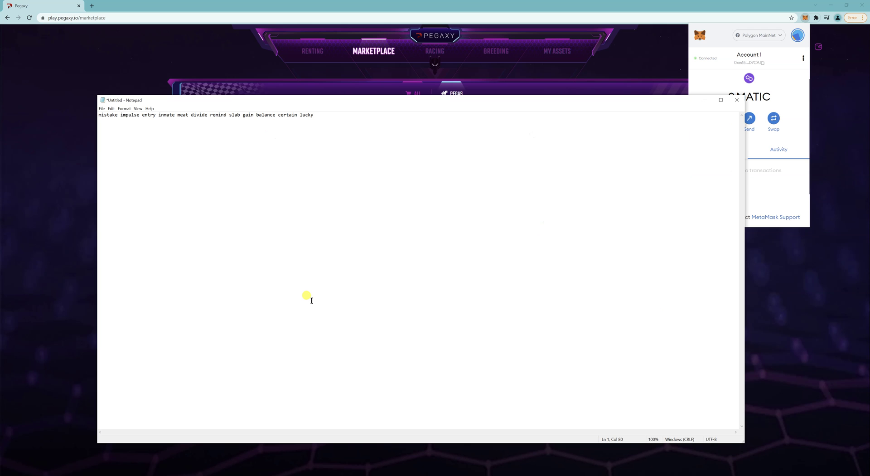
{"action": "key", "text": "Return"}
{"action": "type", "text": "0xe650C79e733CFE74dEa2C58382C13eD1A18dD7CA"}
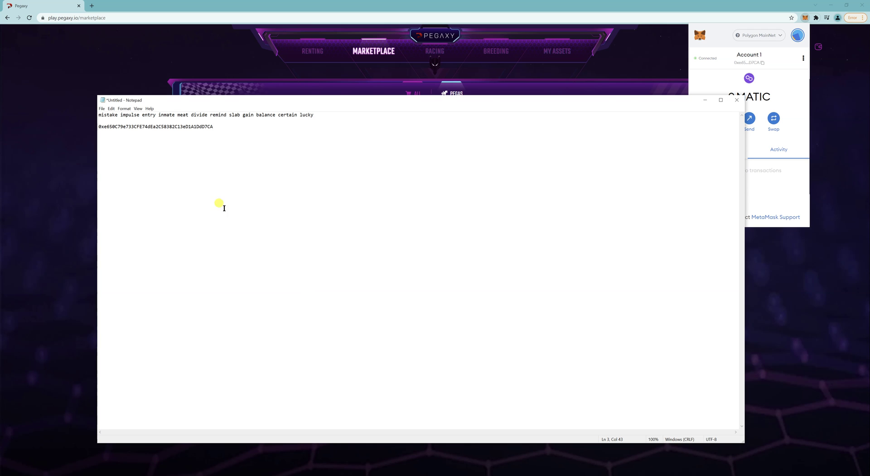
{"action": "double_click", "coordinate": [198, 130]}
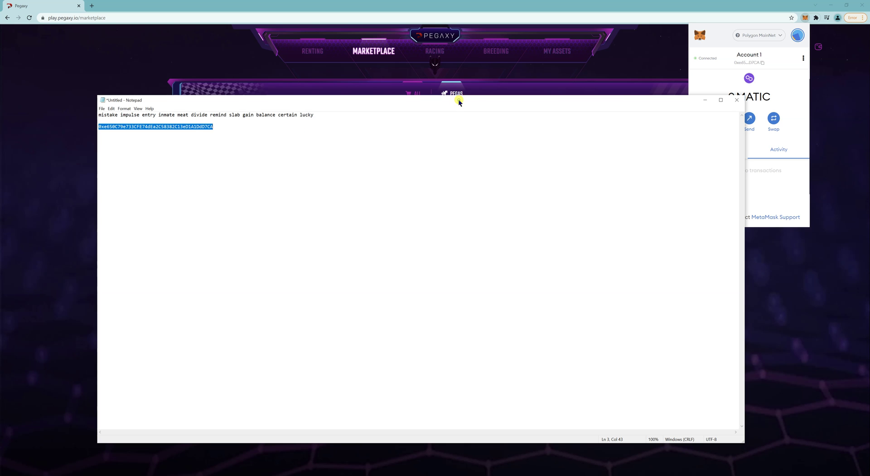
{"action": "left_click_drag", "start_coordinate": [459, 101], "coordinate": [500, 127]}
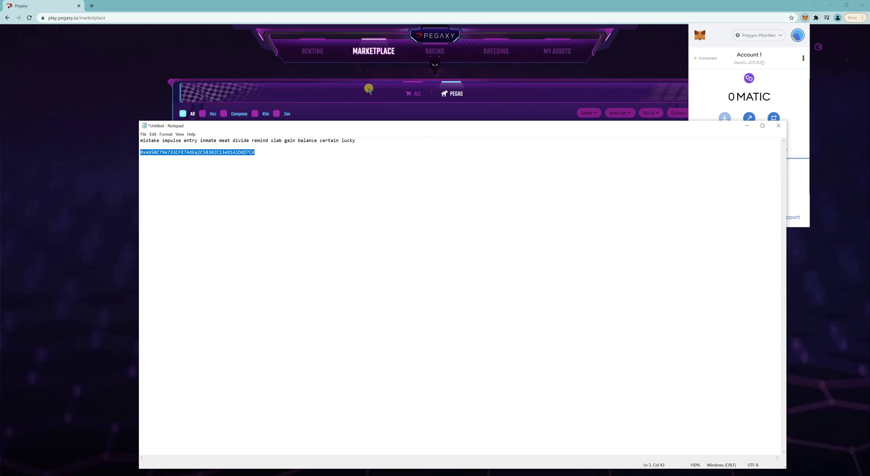
{"action": "left_click", "coordinate": [323, 72]}
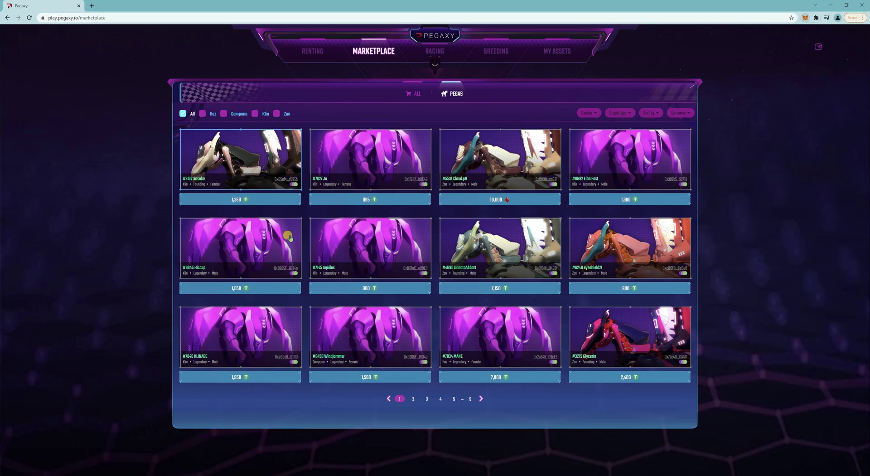